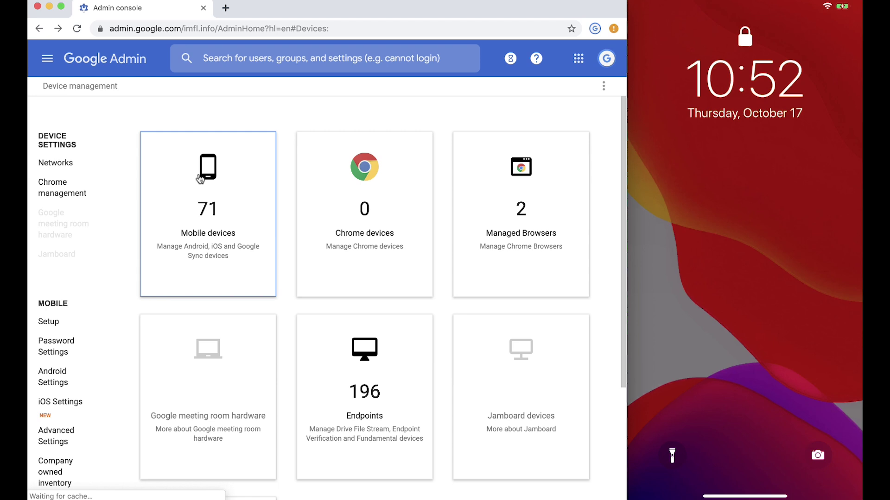
- Filter the mobile device list to emails containing 'easy', which shows no devices yet
click(216, 192)
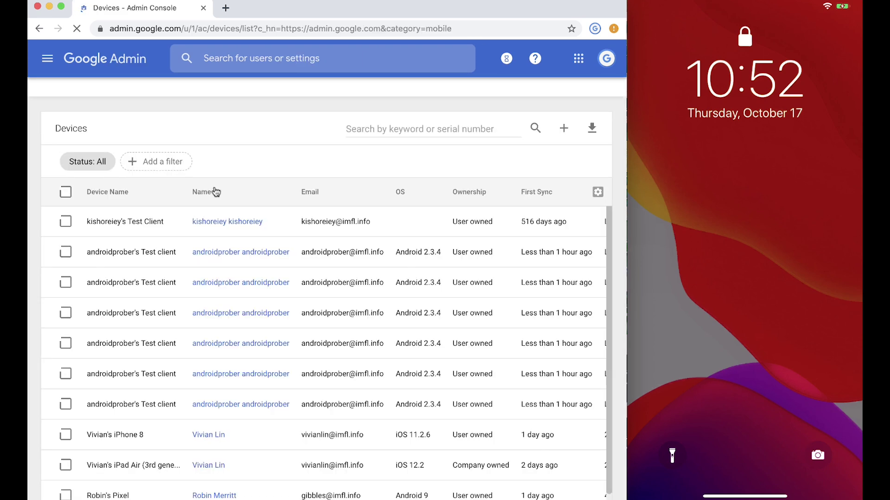
click(220, 161)
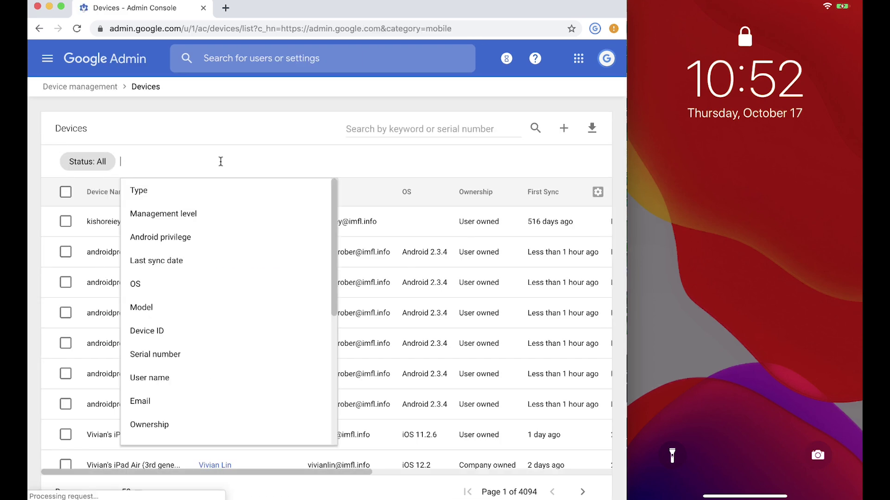
text(easy)
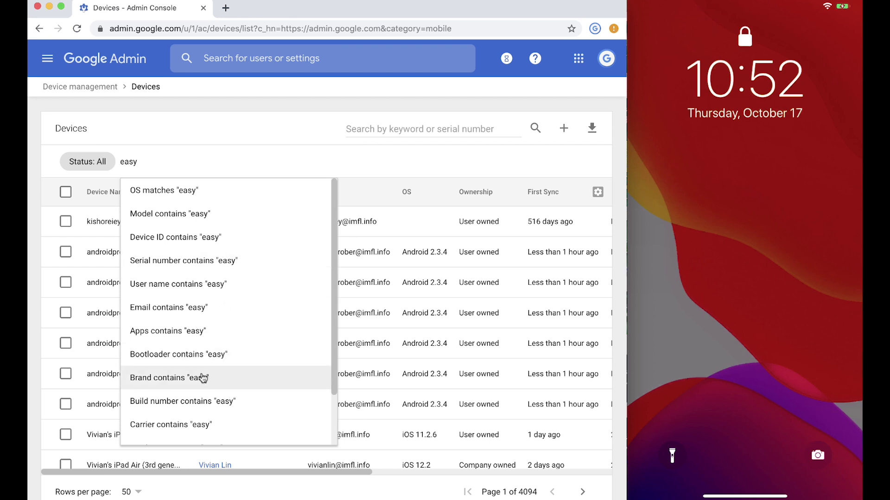
click(202, 317)
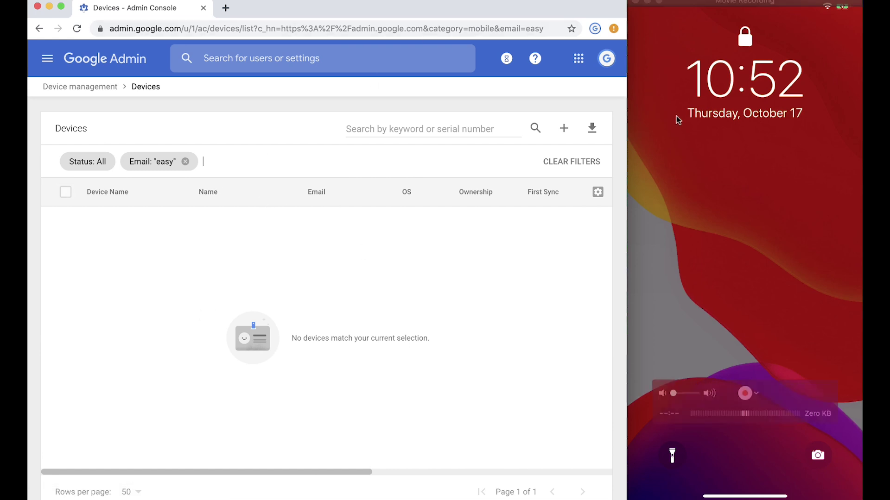
click(677, 131)
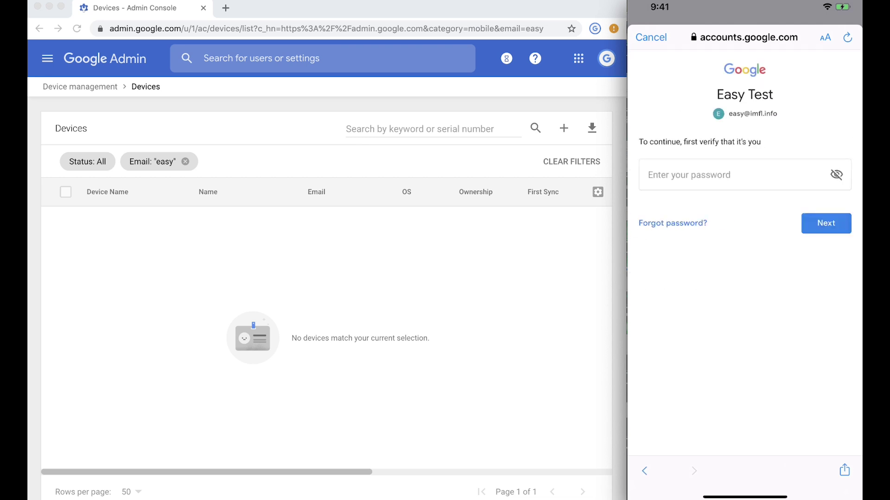
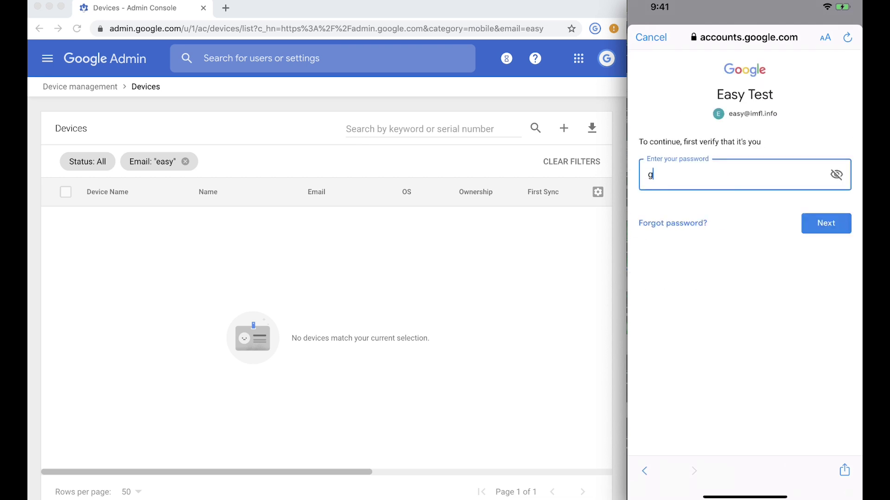
- Submit the test account's password on the iPad and decline saving it
key(Return)
click(744, 482)
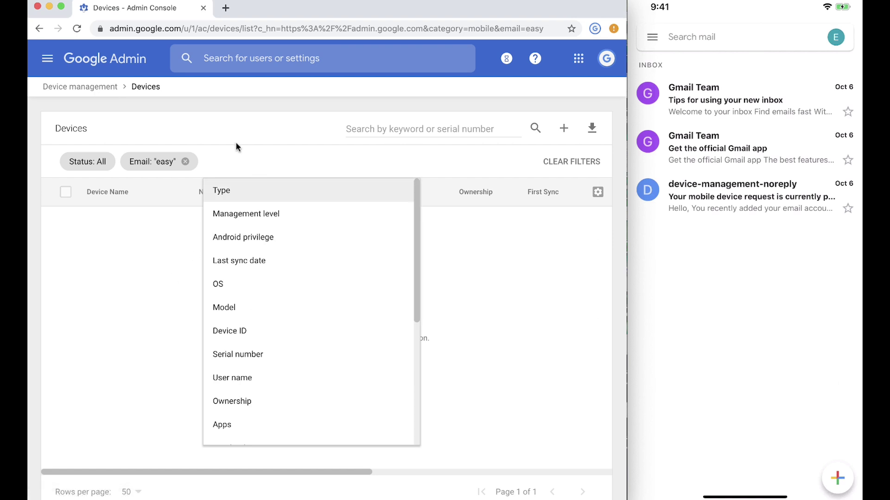
click(76, 28)
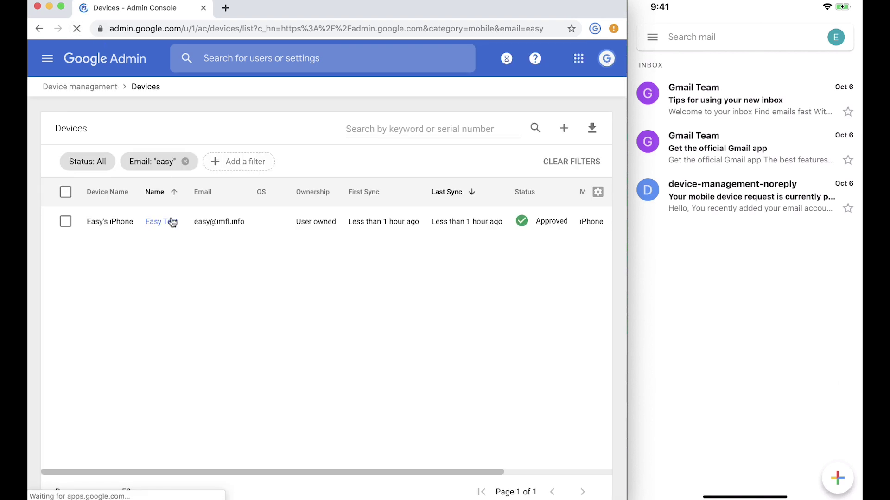
click(111, 222)
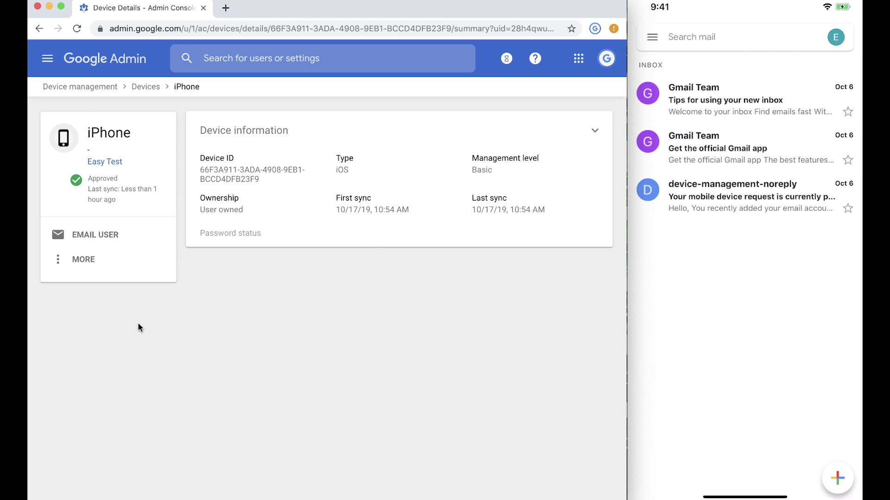
click(59, 260)
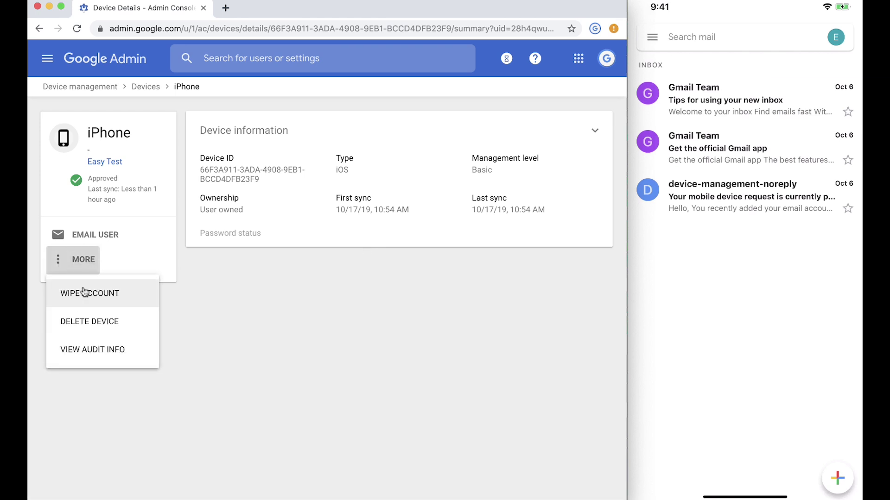
click(111, 289)
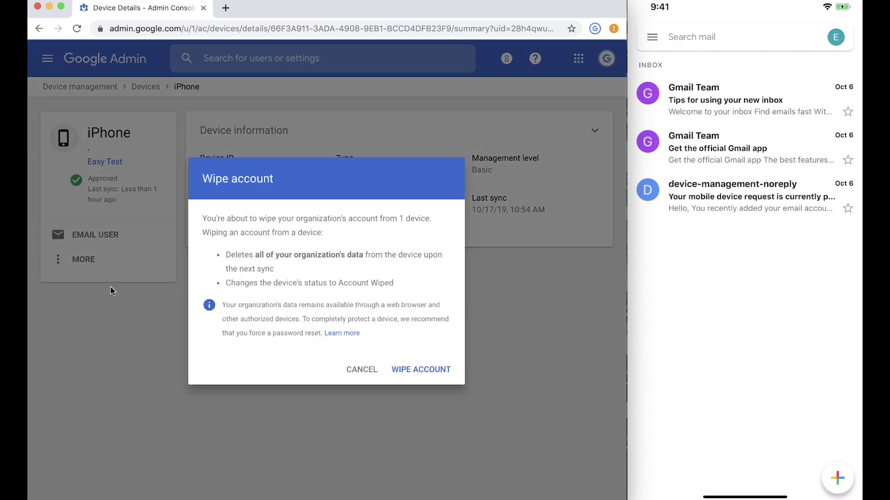
click(422, 372)
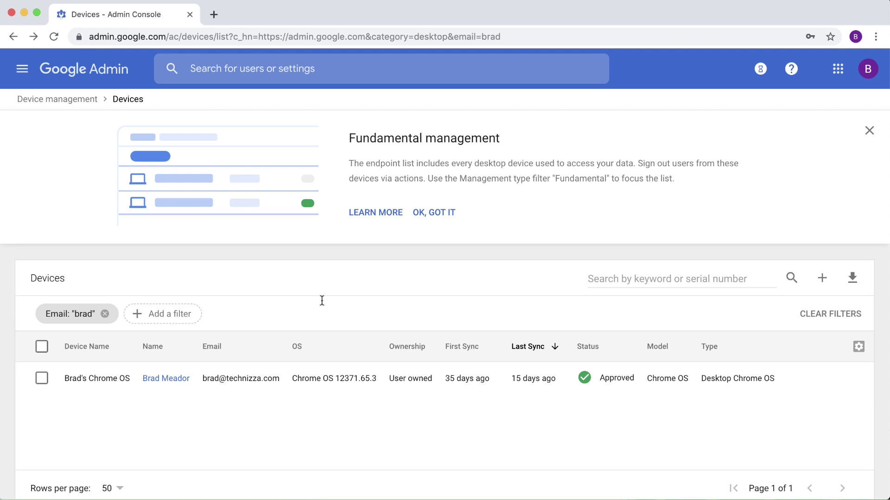
- Re-enter the password in Safari to reach Gmail, then return to the Admin console
key(super+Tab)
key(super+Tab)
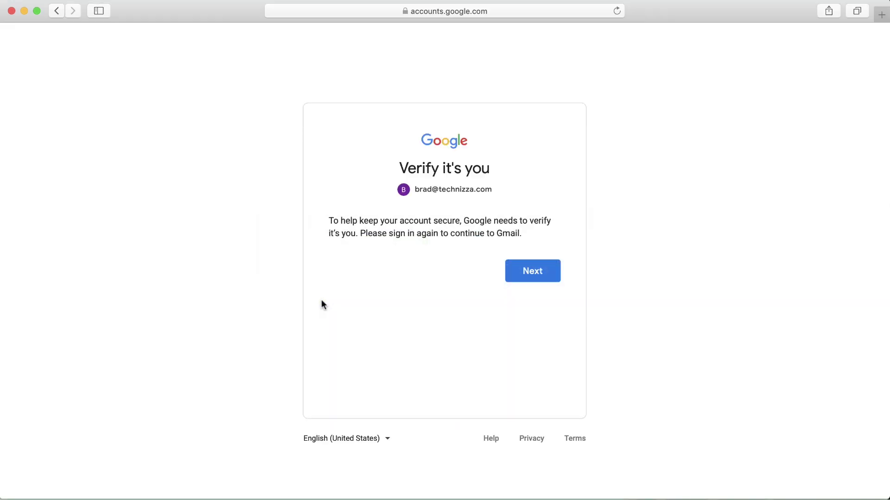
click(536, 273)
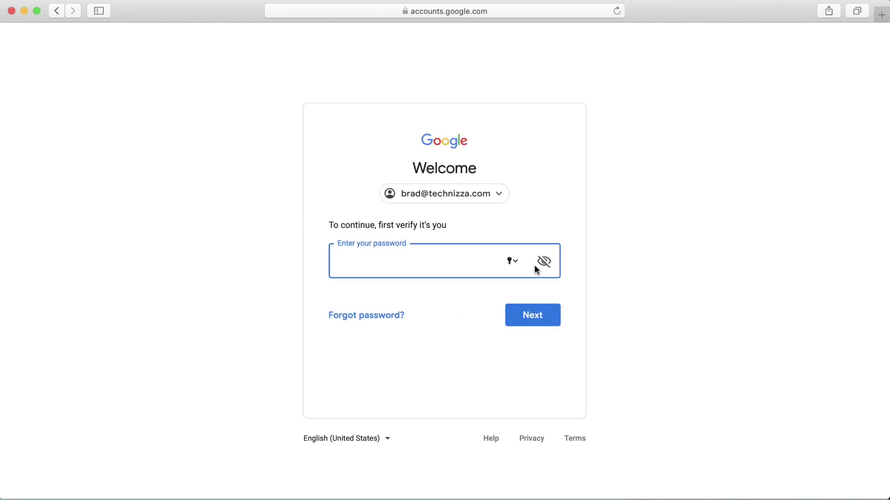
text(••••••••••)
key(Return)
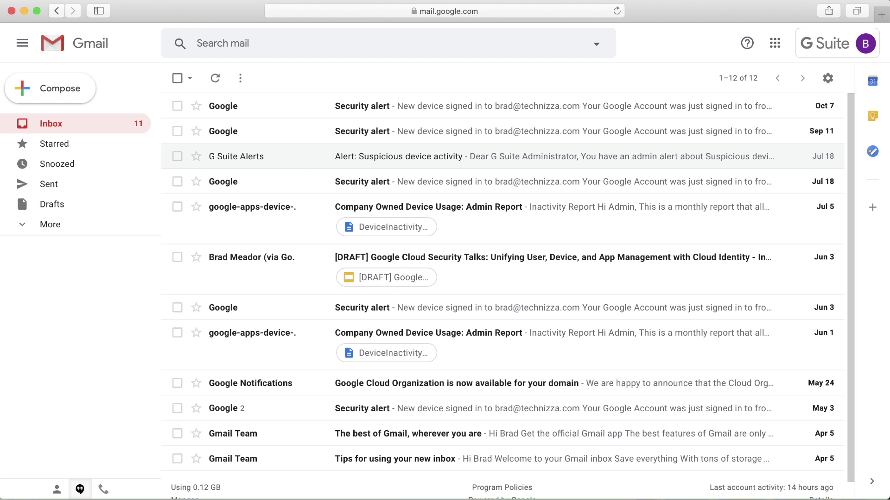
key(super+Tab)
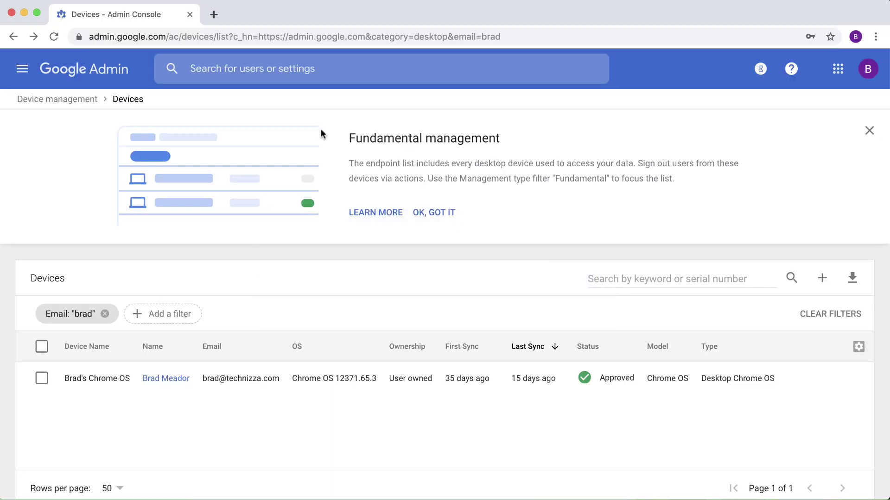
click(54, 37)
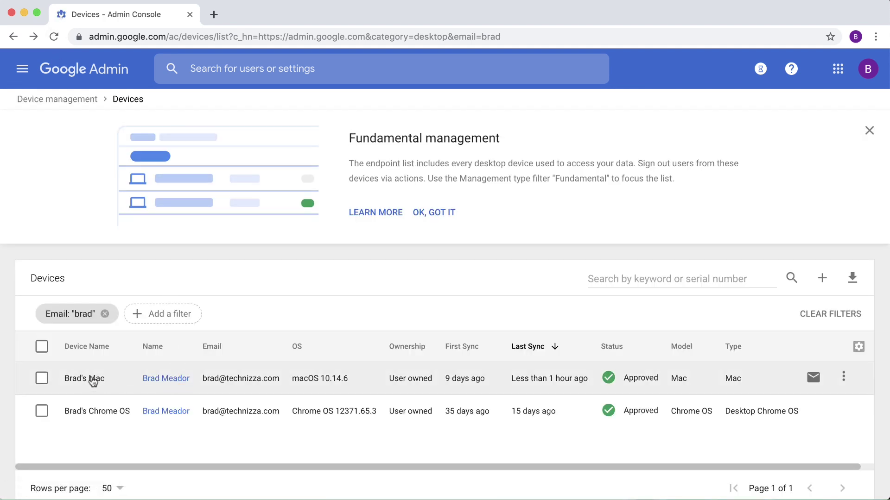
click(87, 379)
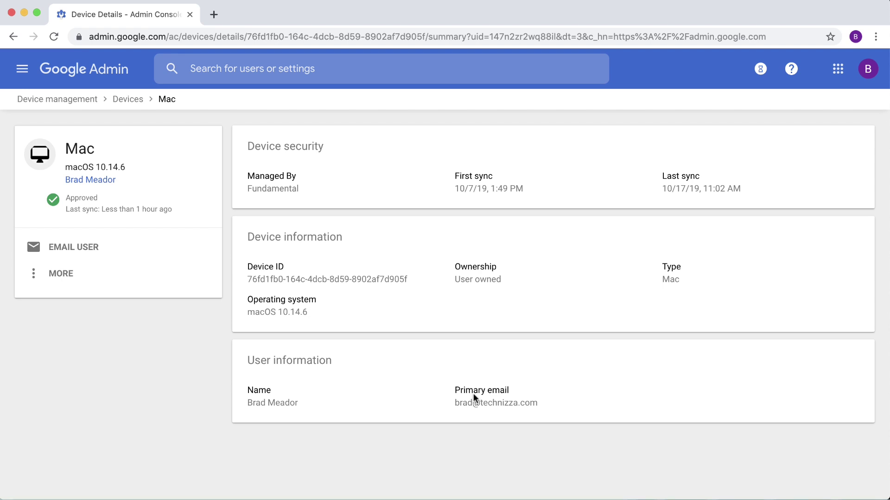
click(34, 278)
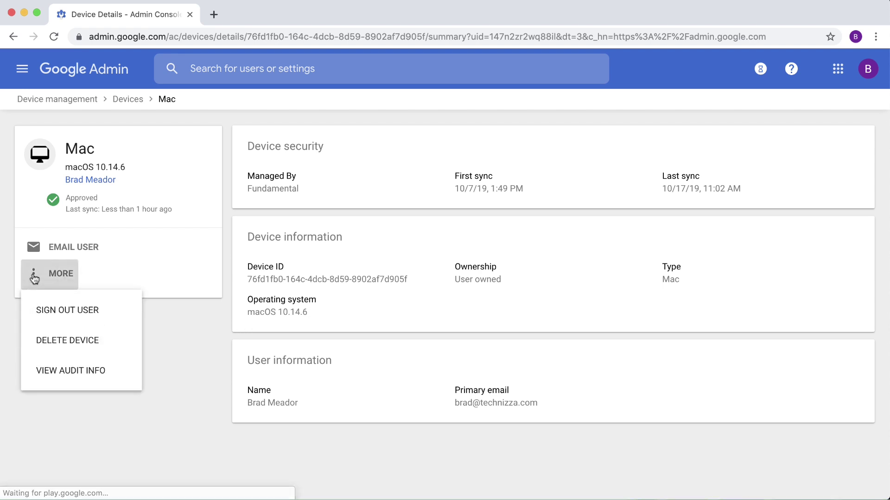
click(107, 314)
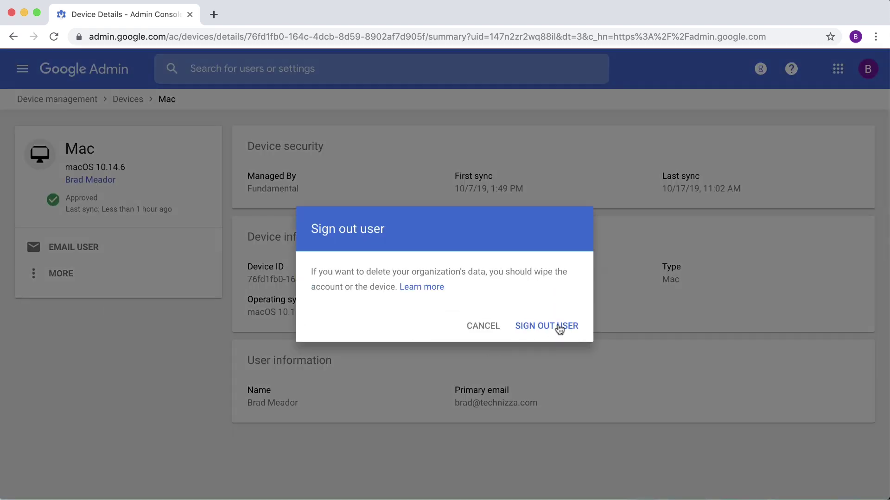
click(559, 326)
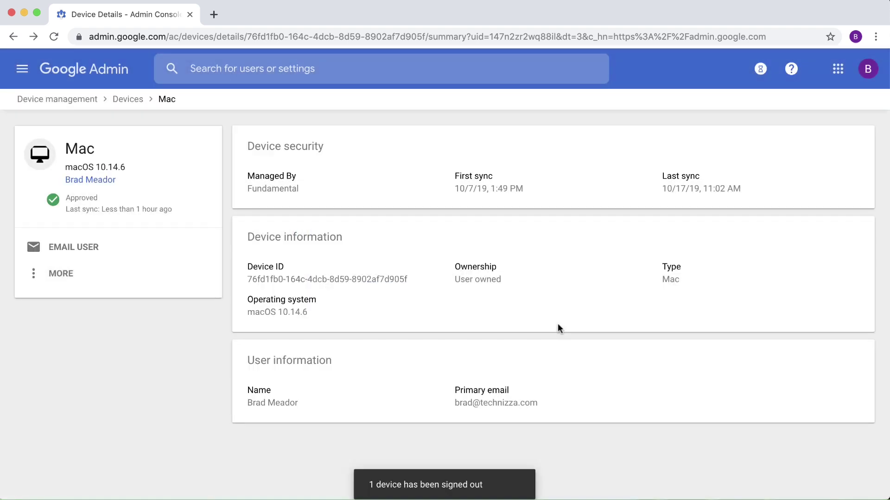
key(super+Tab)
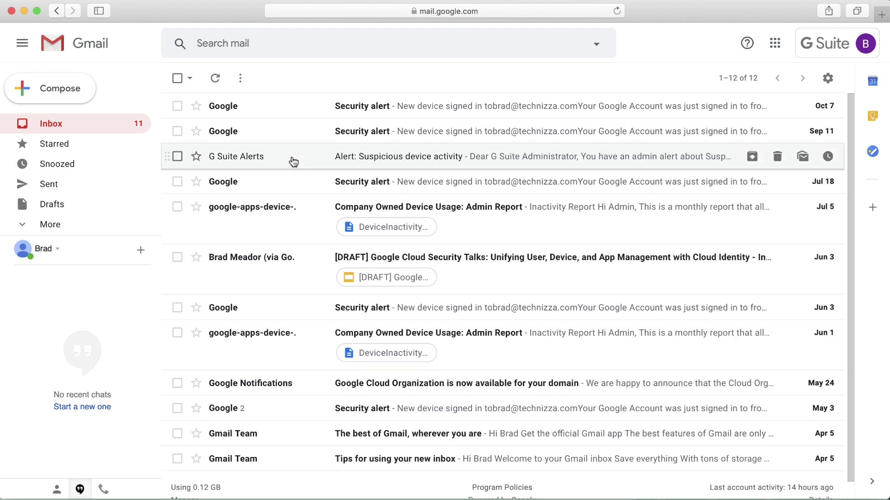
- Refresh the Mac's Gmail inbox twice to check whether the session persists
click(213, 82)
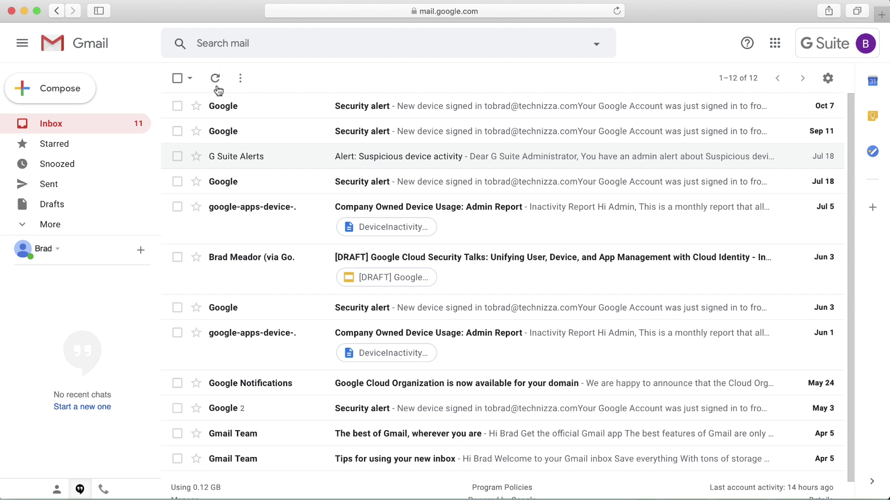
click(214, 81)
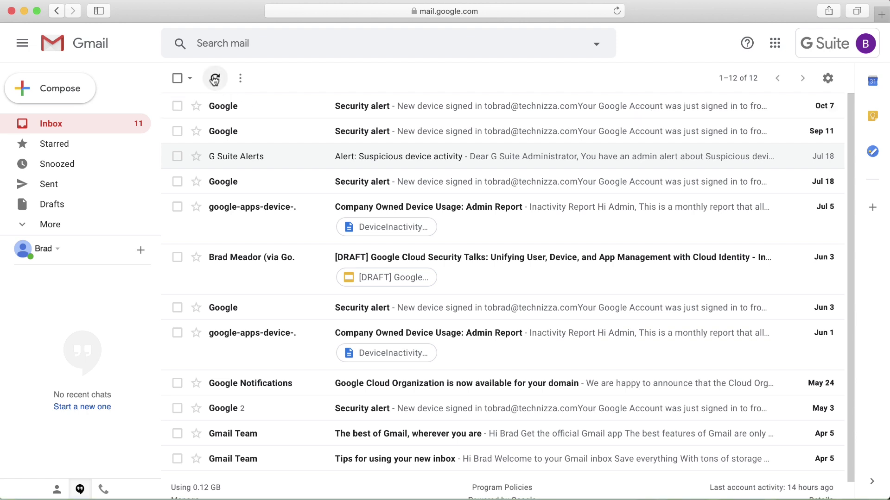